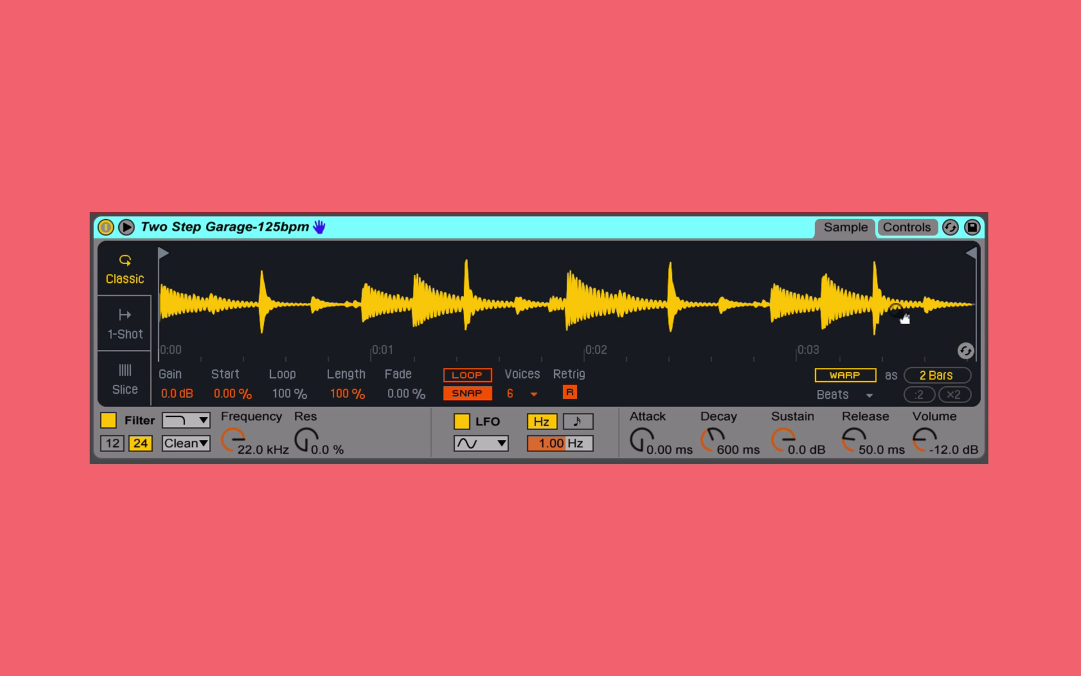
Step: Turn on warping for the Two Step Garage loop and view the warp modes, keeping Beats
{"action": "left_click", "coordinate": [842, 373]}
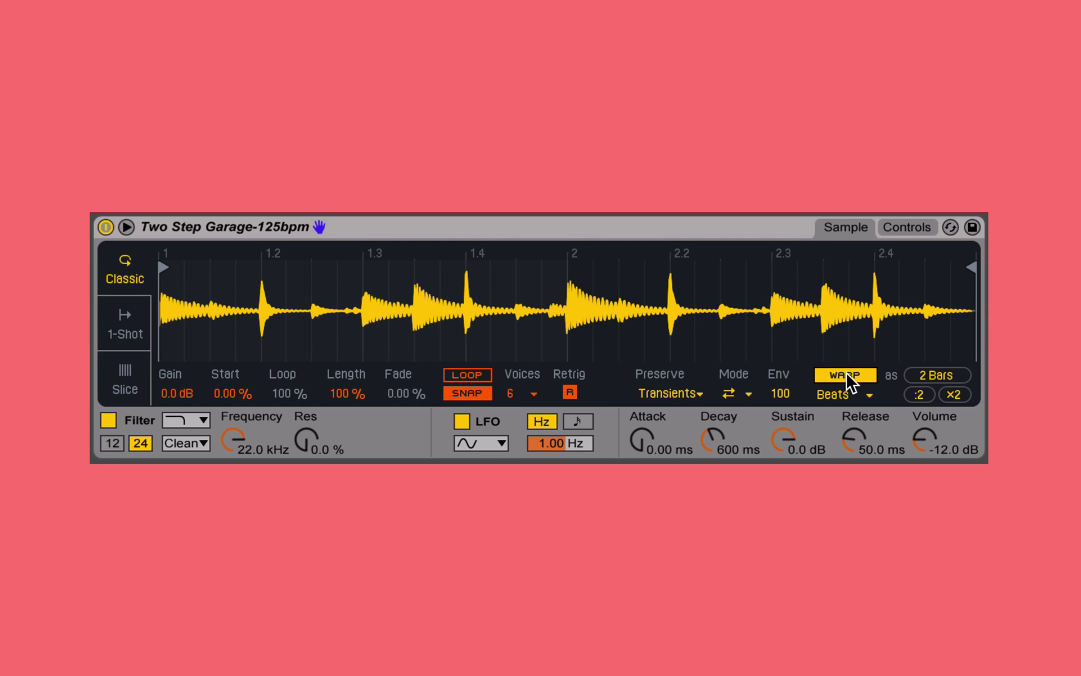
{"action": "left_click", "coordinate": [866, 404]}
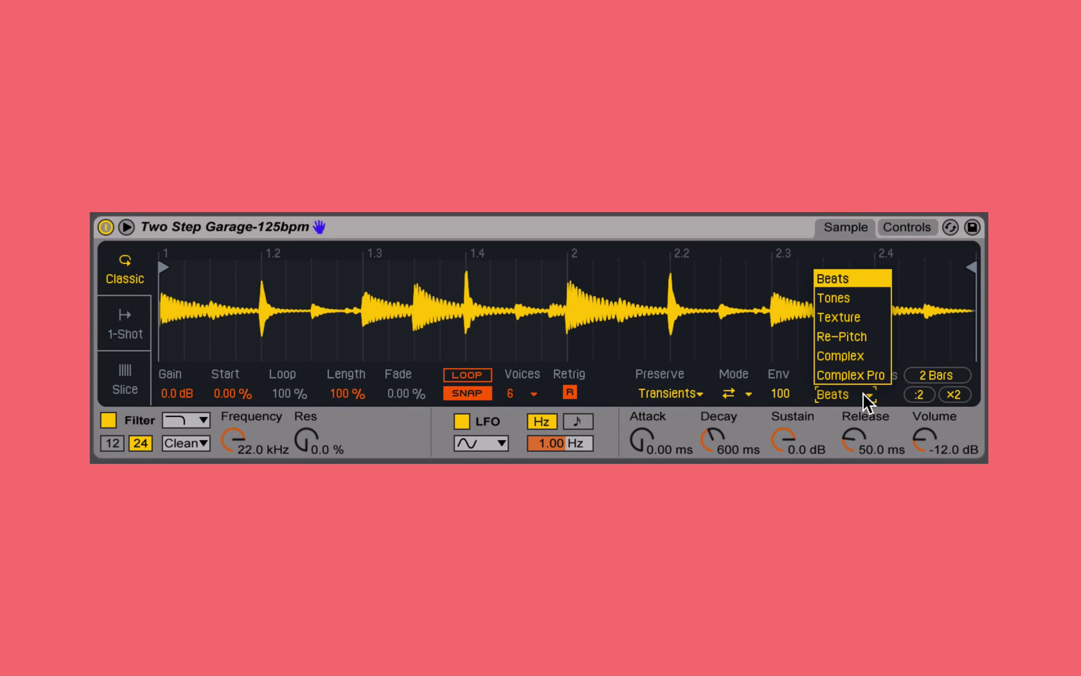
Step: Keep Beats mode and zoom the waveform in around the hit at beat 1.2
{"action": "left_click", "coordinate": [275, 306]}
{"action": "left_click_drag", "start_coordinate": [259, 279], "coordinate": [265, 290]}
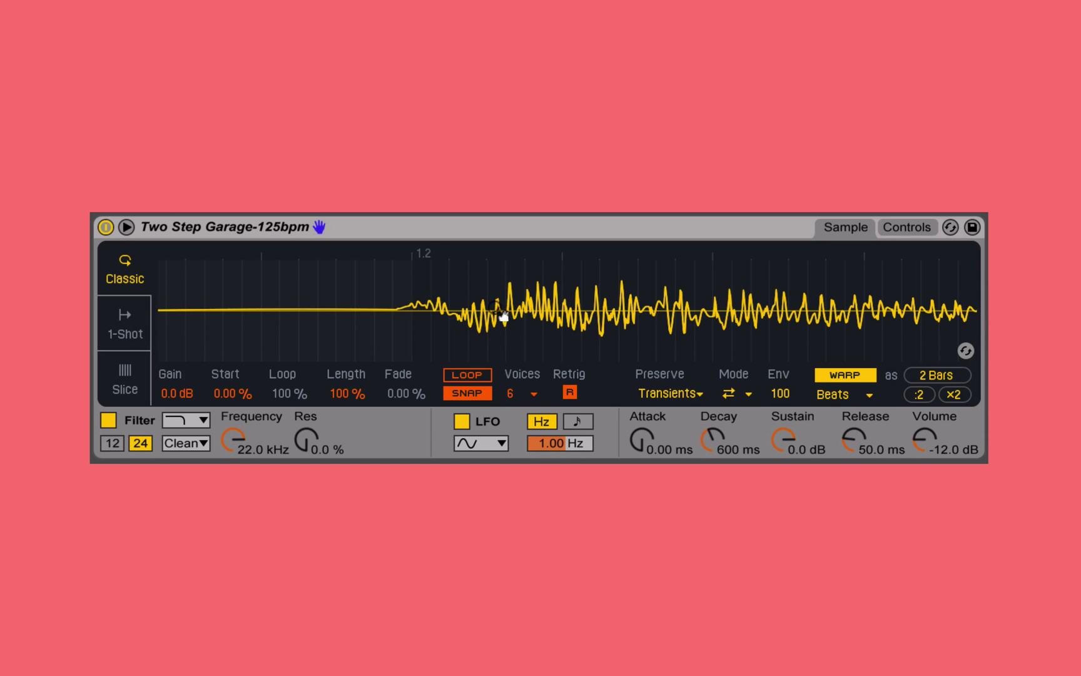
{"action": "left_click", "coordinate": [461, 306]}
{"action": "left_click_drag", "start_coordinate": [462, 306], "coordinate": [462, 372]}
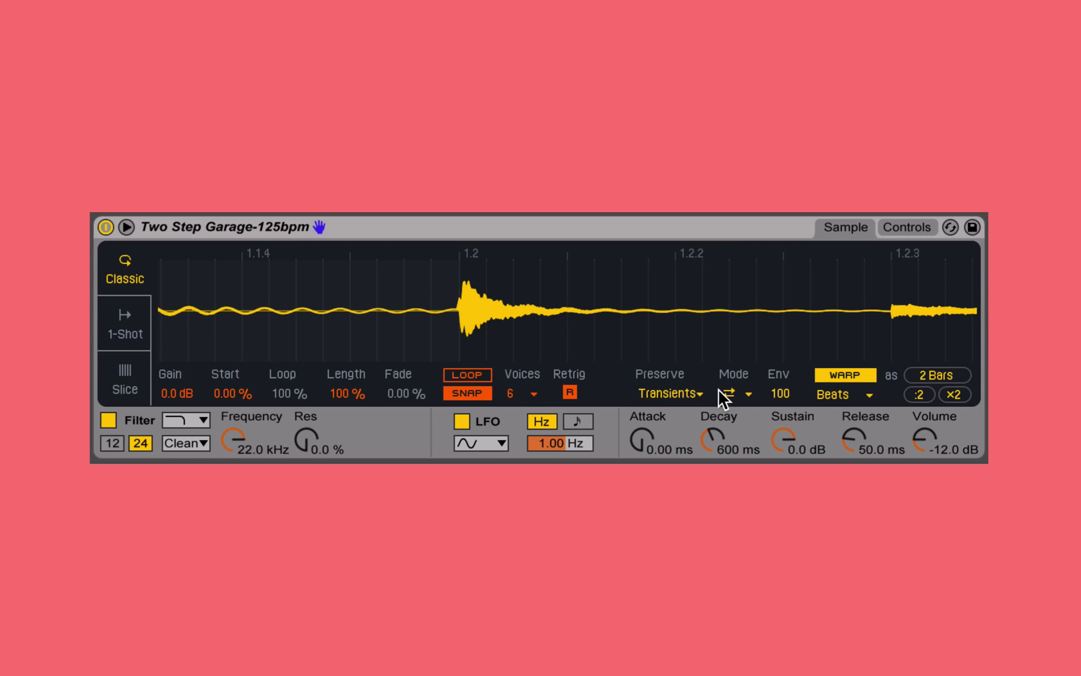
{"action": "left_click", "coordinate": [651, 394]}
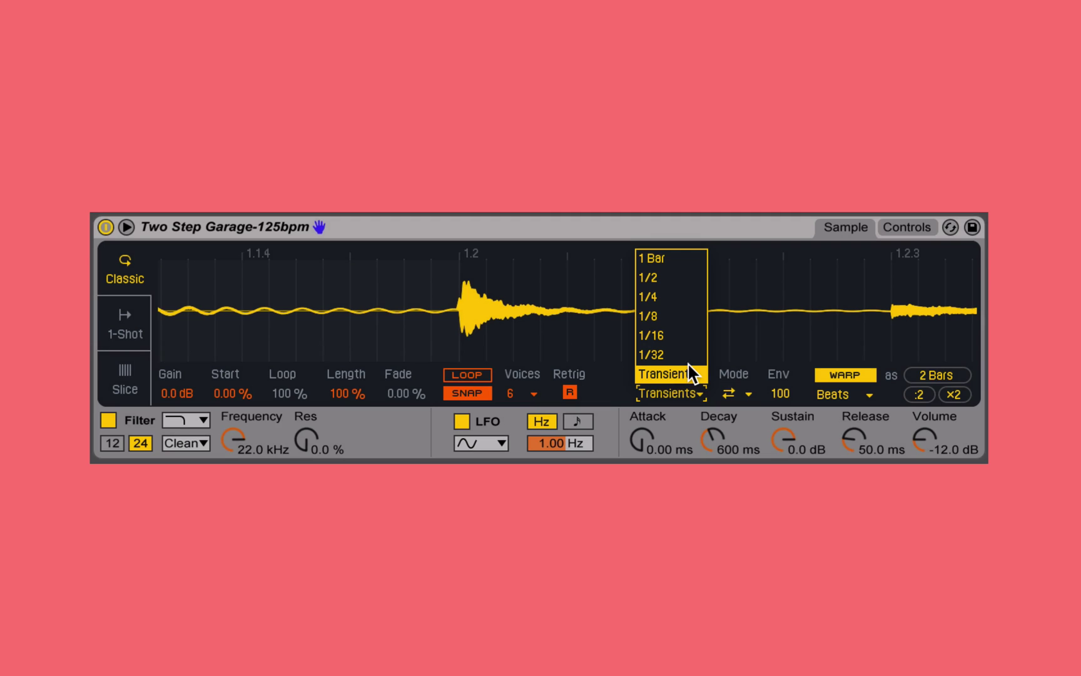
{"action": "left_click", "coordinate": [688, 378]}
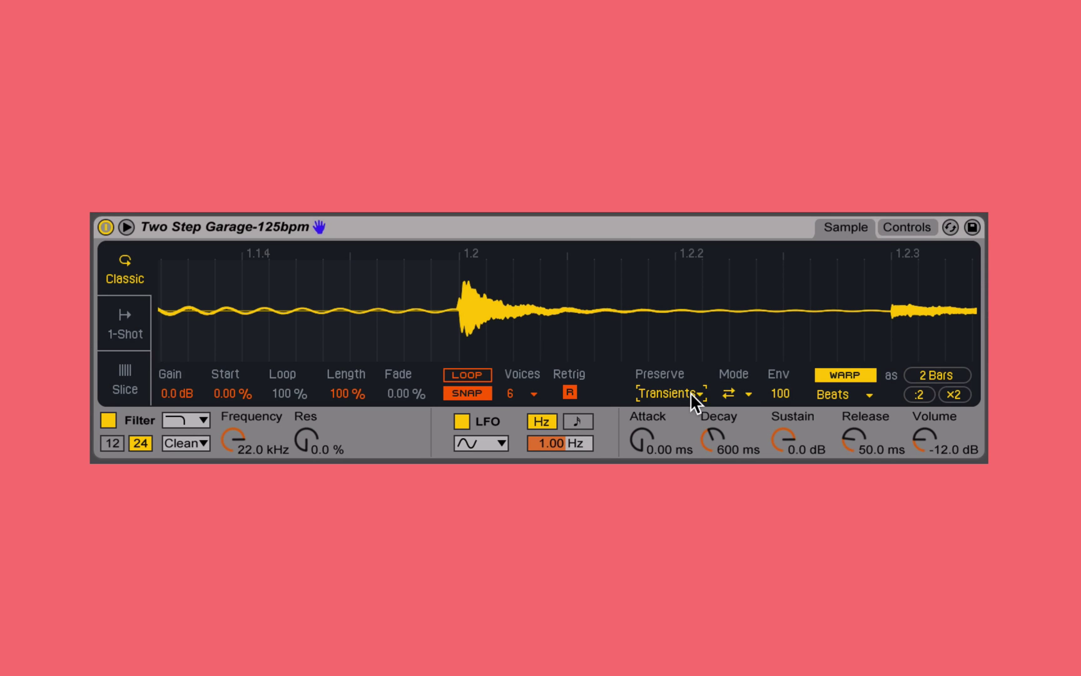
{"action": "left_click", "coordinate": [746, 394]}
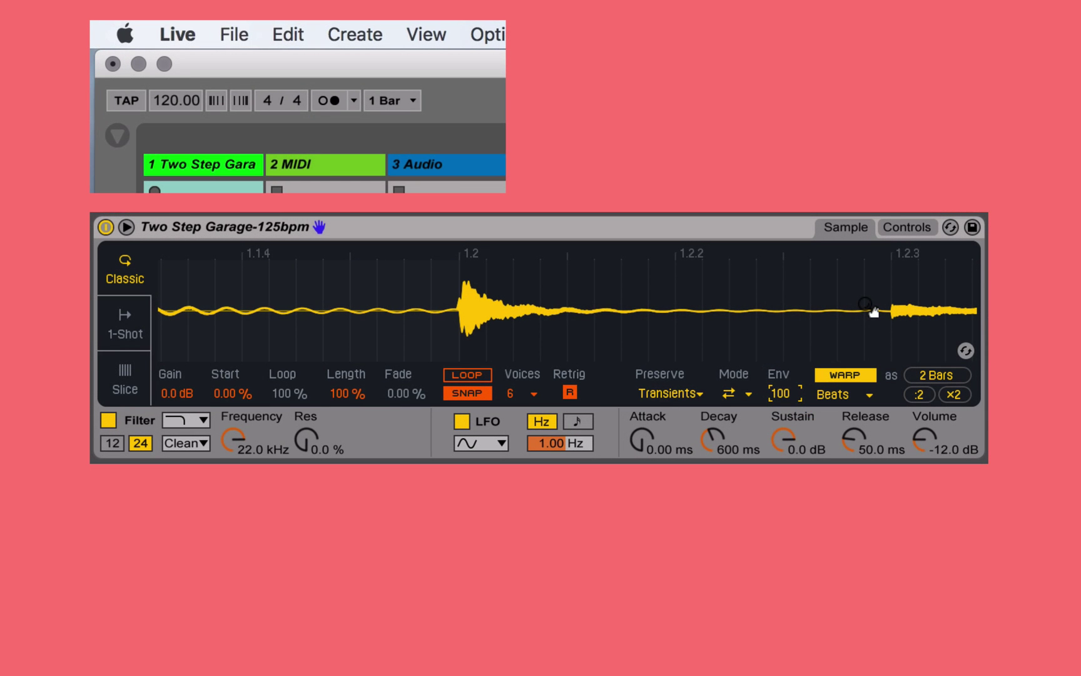
Step: Slow the tempo from 120 to 33 BPM, then set Env to 0 and drag it back up
{"action": "left_click_drag", "start_coordinate": [173, 97], "coordinate": [212, 137]}
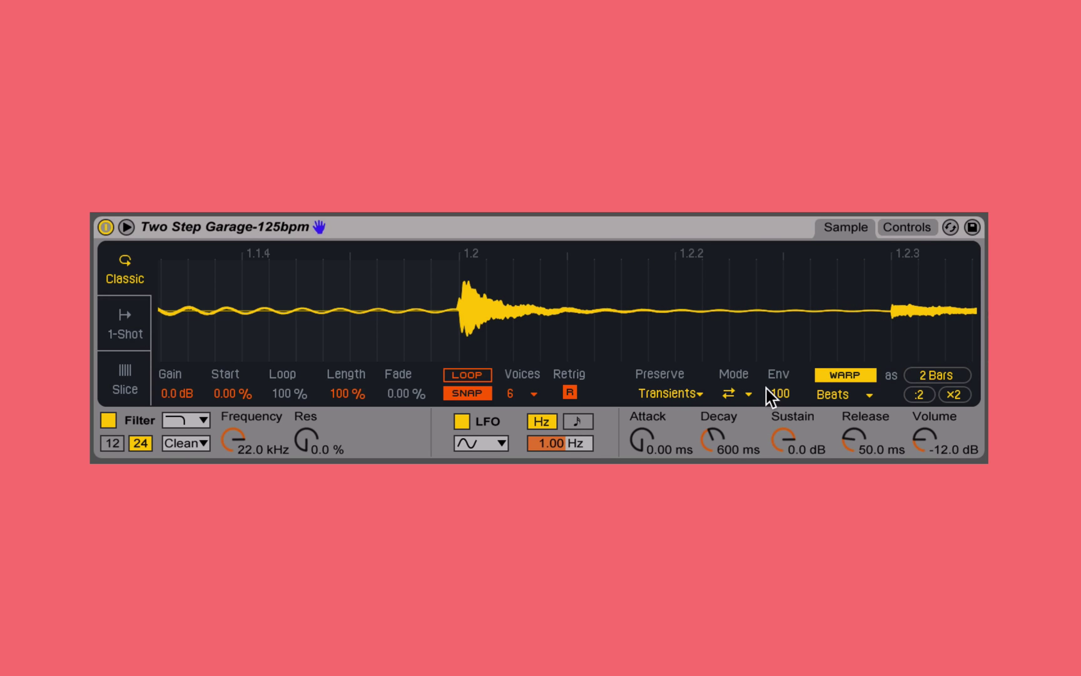
{"action": "left_click", "coordinate": [781, 398]}
{"action": "type", "text": "0"}
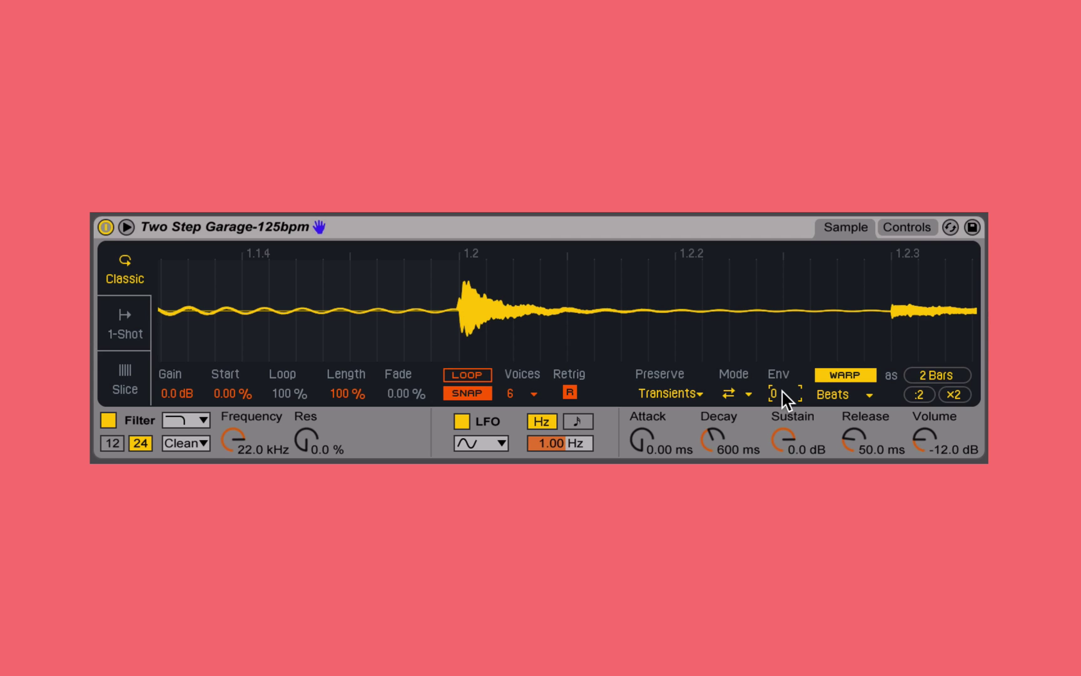
{"action": "left_click_drag", "start_coordinate": [785, 401], "coordinate": [785, 338]}
Step: Switch the warp mode from Beats to Tones and scroll the waveform back out
{"action": "left_click", "coordinate": [849, 395]}
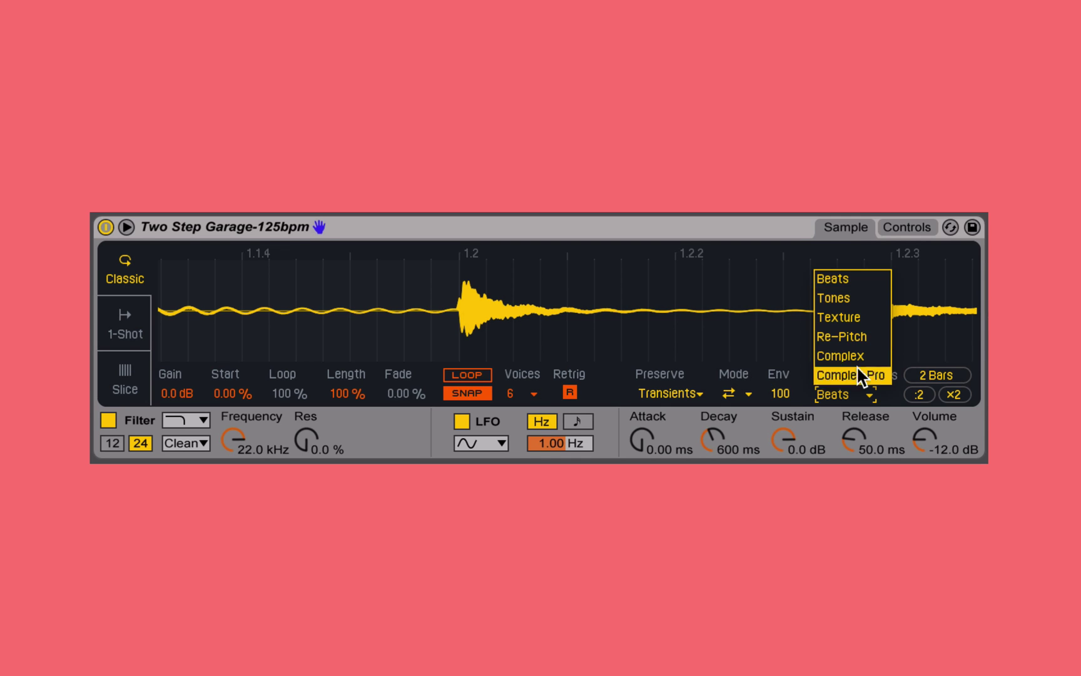
{"action": "left_click", "coordinate": [866, 300]}
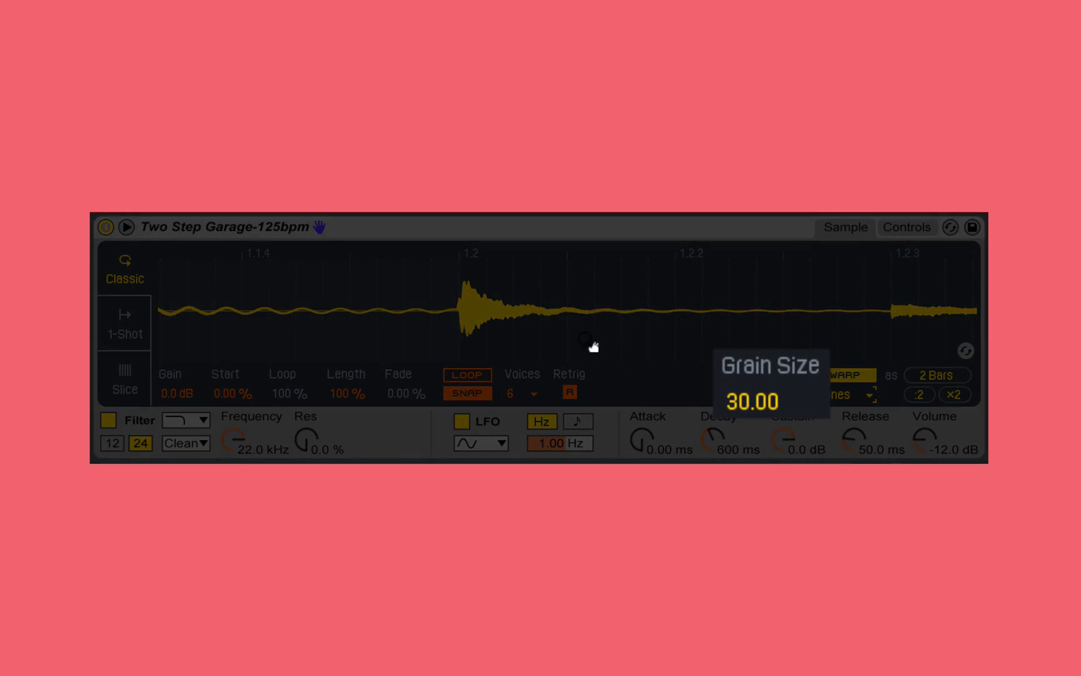
{"action": "scroll", "coordinate": [593, 346], "scroll_direction": "down", "scroll_amount": 5}
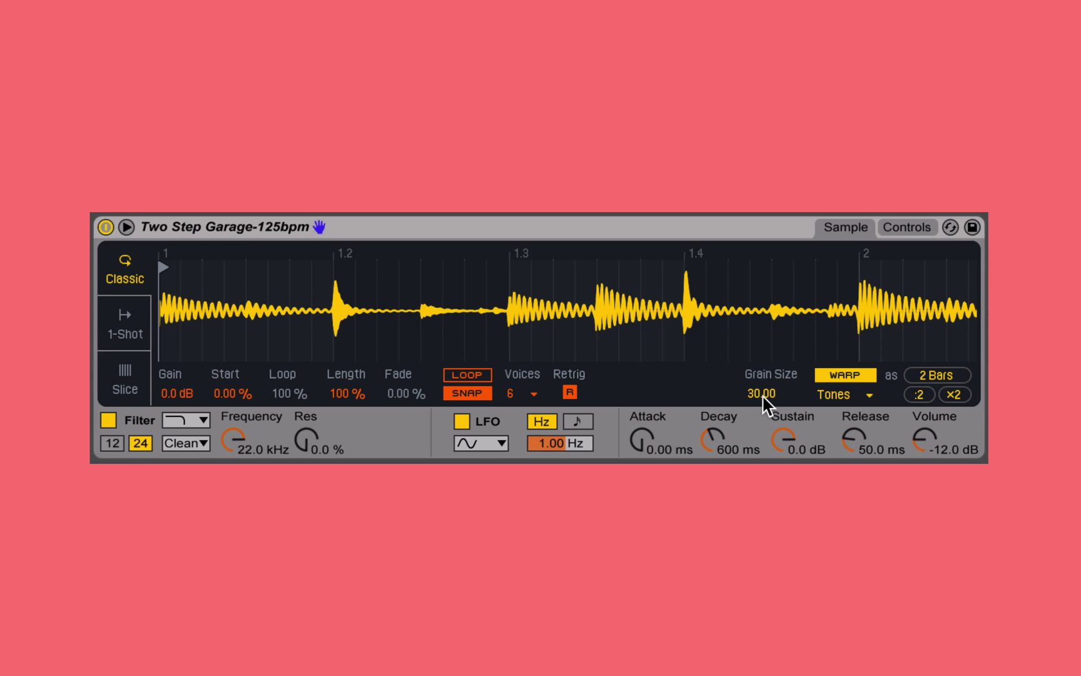
Step: Drop the Tones Grain Size to 12, raise it to 100, and play the loop
{"action": "mouse_move", "coordinate": [762, 395]}
{"action": "left_mouse_down"}
{"action": "mouse_move", "coordinate": [764, 413]}
{"action": "mouse_move", "coordinate": [764, 396]}
{"action": "left_mouse_up"}
{"action": "left_click_drag", "start_coordinate": [763, 391], "coordinate": [764, 332]}
{"action": "key", "text": "space"}
{"action": "key", "text": "space"}
Step: Switch the warp mode to Texture and select its Flux setting
{"action": "left_click", "coordinate": [866, 394]}
{"action": "left_click", "coordinate": [869, 318]}
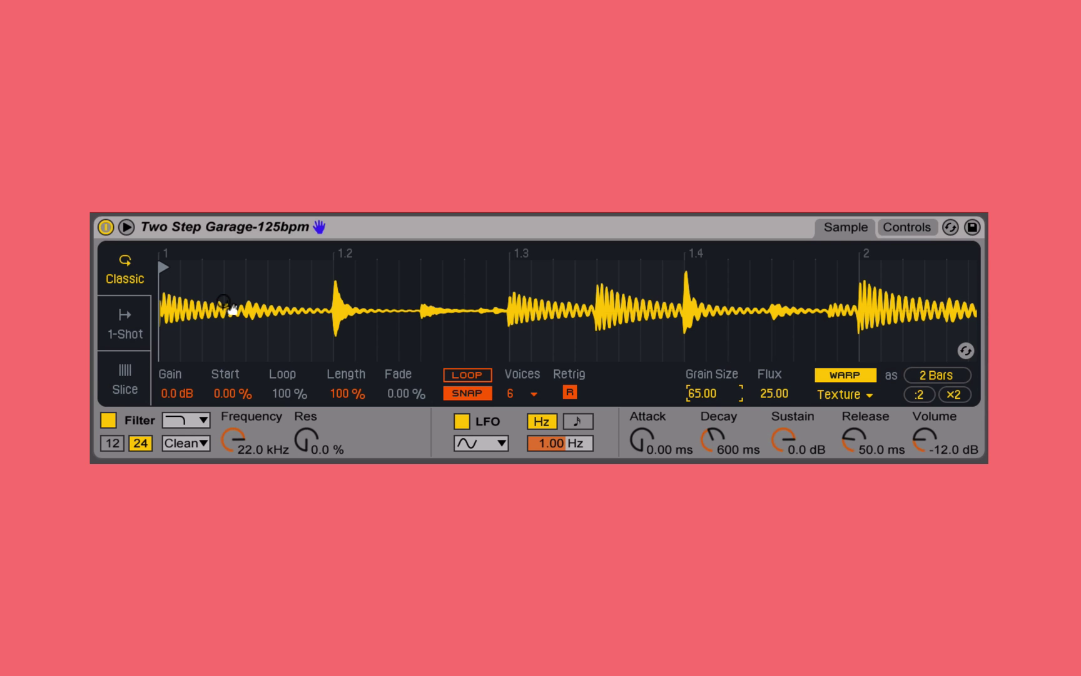
{"action": "left_click", "coordinate": [775, 392]}
Step: Sweep Flux from 0 up to 100, then zoom out to show the whole sample
{"action": "mouse_move", "coordinate": [773, 391]}
{"action": "left_mouse_down"}
{"action": "mouse_move", "coordinate": [774, 413]}
{"action": "mouse_move", "coordinate": [771, 401]}
{"action": "left_mouse_up"}
{"action": "left_click_drag", "start_coordinate": [763, 393], "coordinate": [764, 350]}
{"action": "left_click_drag", "start_coordinate": [581, 318], "coordinate": [580, 294]}
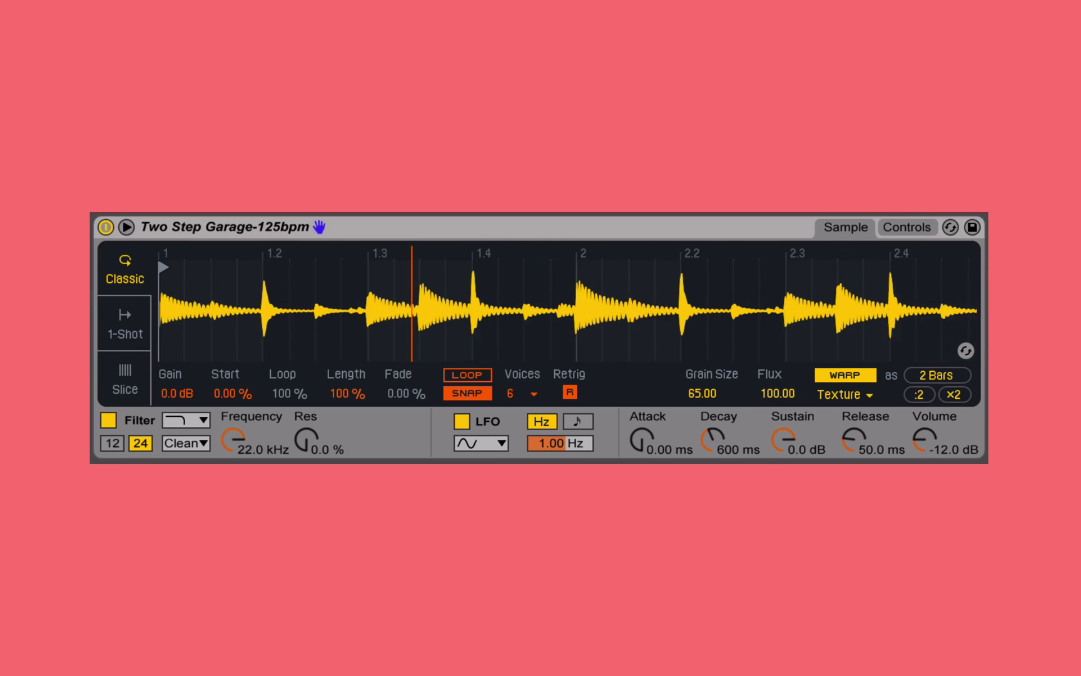
{"action": "left_click_drag", "start_coordinate": [411, 294], "coordinate": [415, 316]}
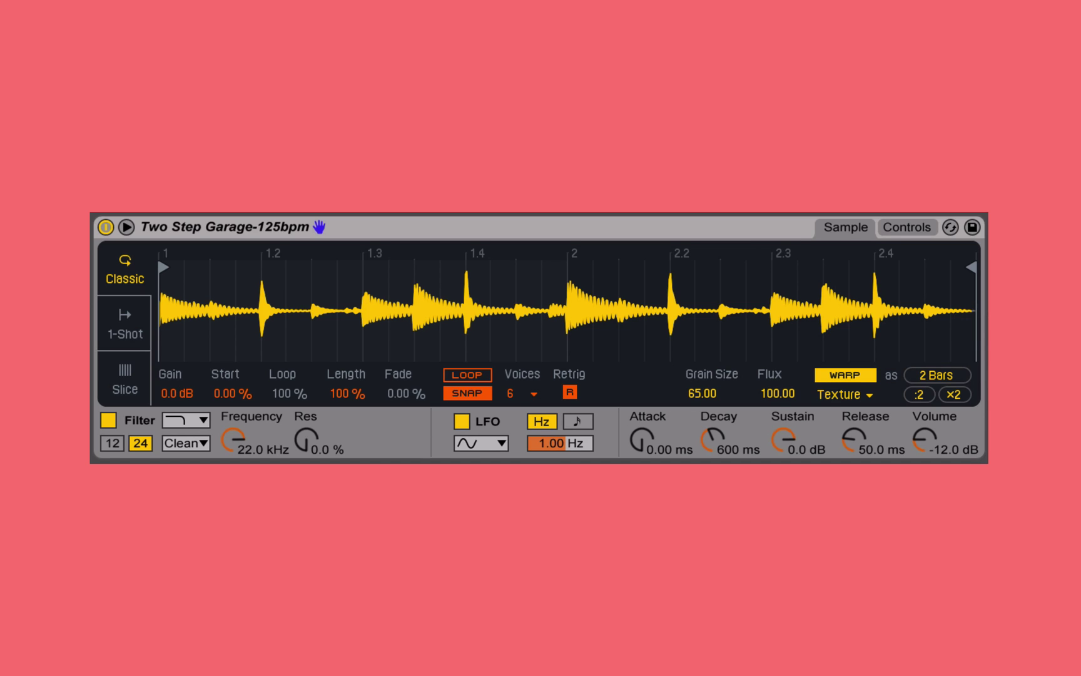
Step: Choose Re-Pitch as the loop's warp mode
{"action": "left_click", "coordinate": [869, 394]}
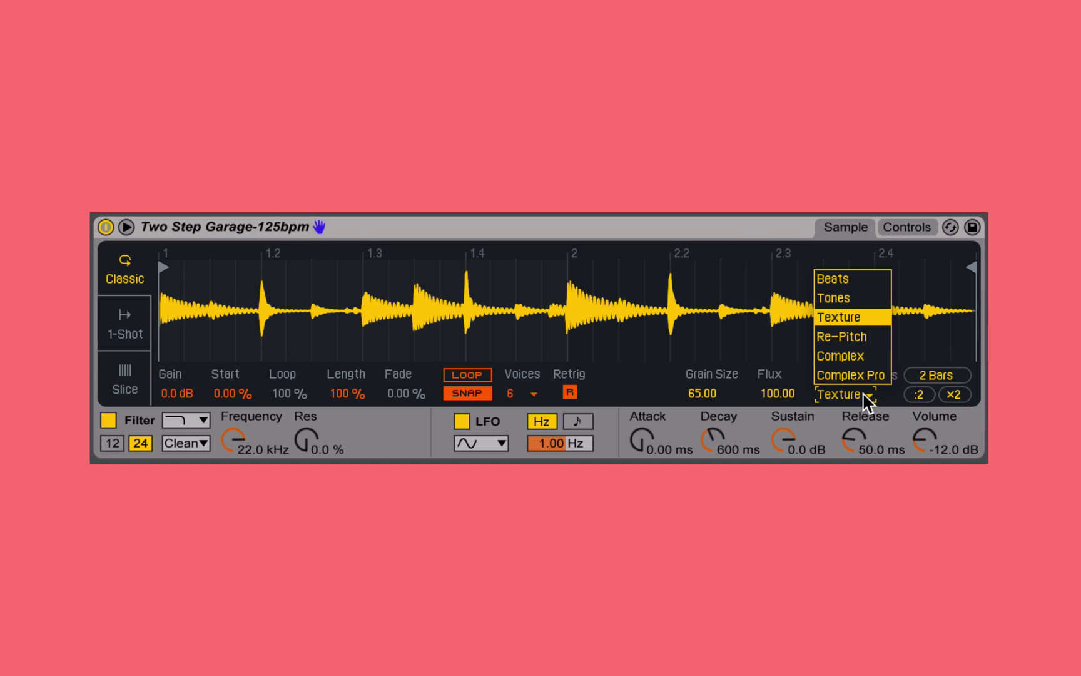
{"action": "left_click", "coordinate": [864, 336]}
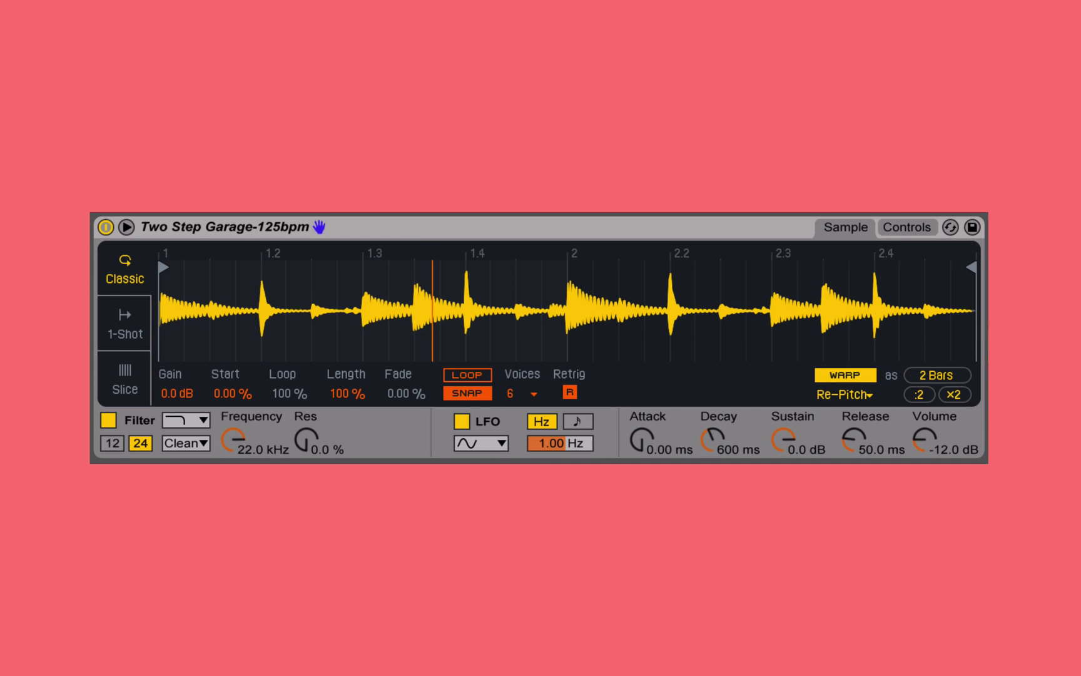
Step: Switch the warp mode to Complex, then to Complex Pro, and reopen the mode list
{"action": "left_click", "coordinate": [872, 395]}
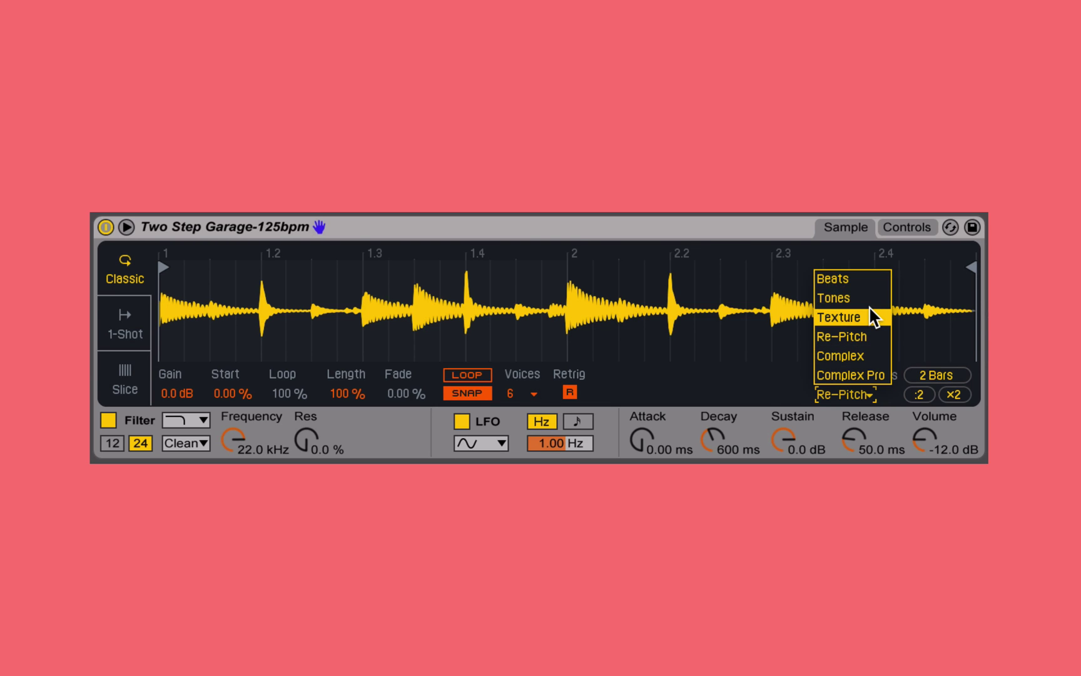
{"action": "left_click", "coordinate": [871, 362]}
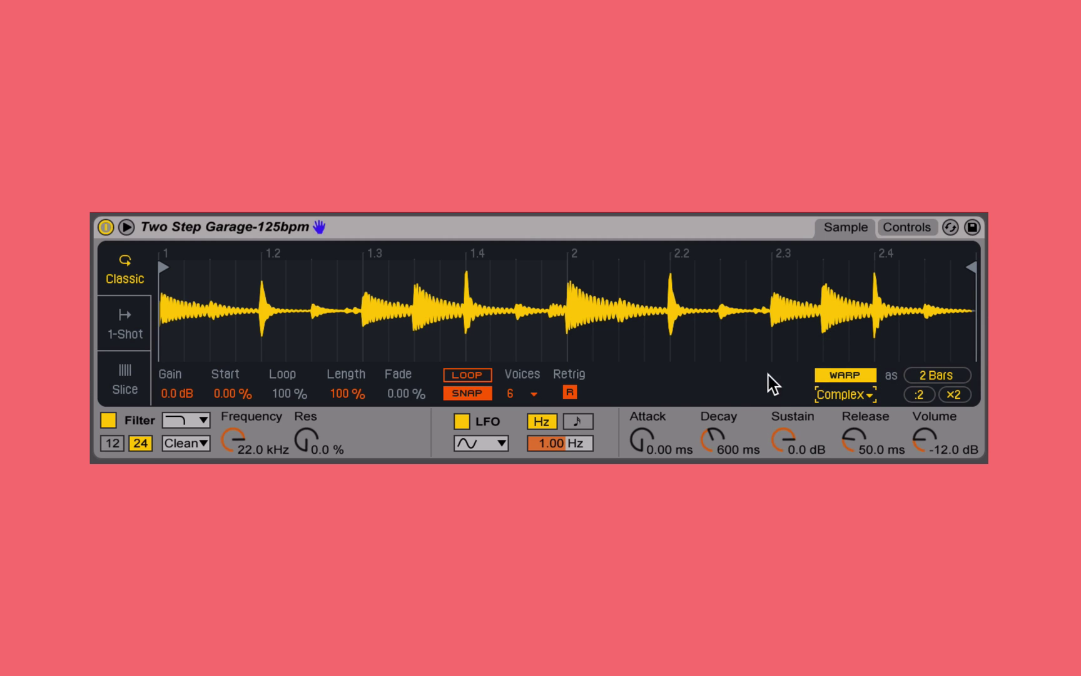
{"action": "left_click", "coordinate": [840, 398]}
{"action": "left_click", "coordinate": [862, 376]}
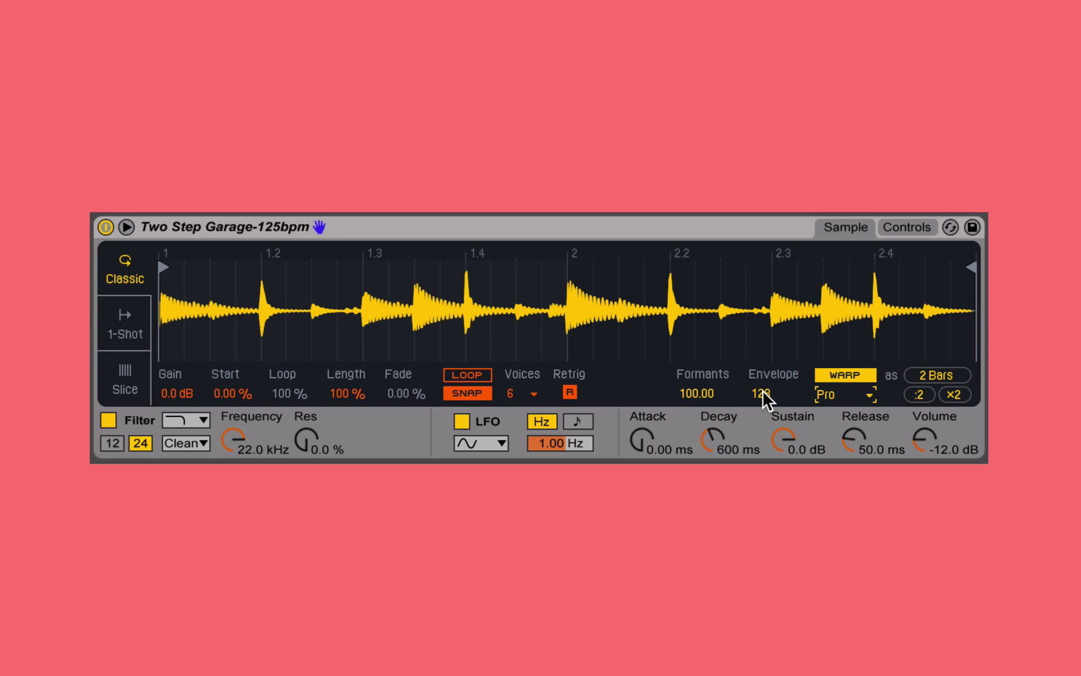
{"action": "left_click", "coordinate": [856, 396]}
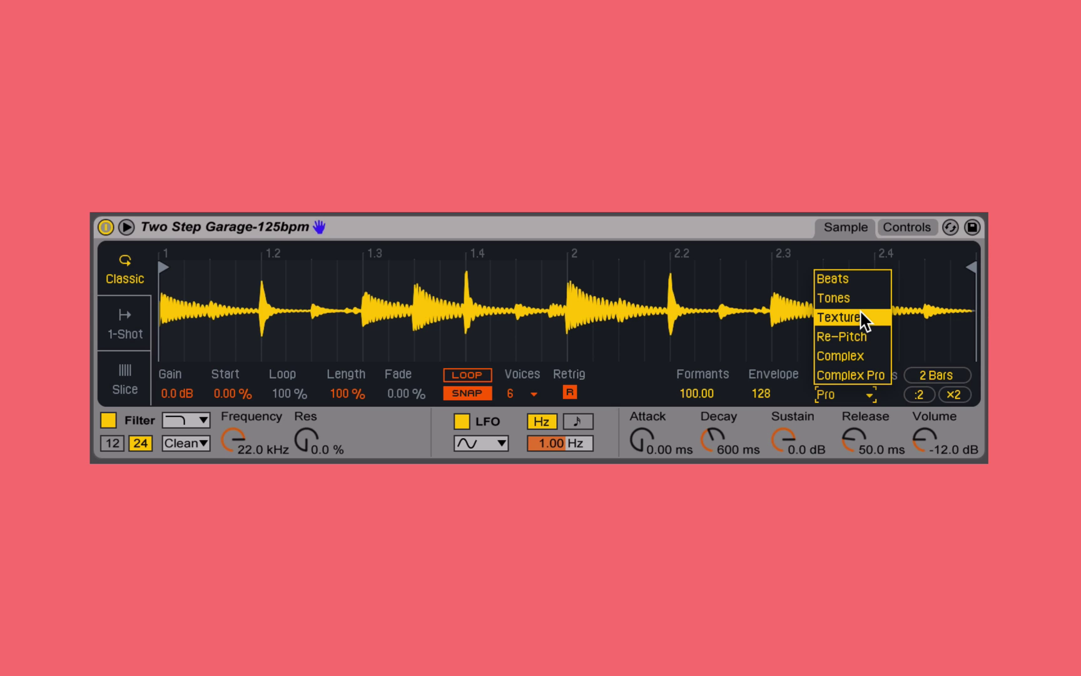
Step: Leave Complex Pro selected and drag the beat-2 warp marker away and back
{"action": "left_click", "coordinate": [789, 397]}
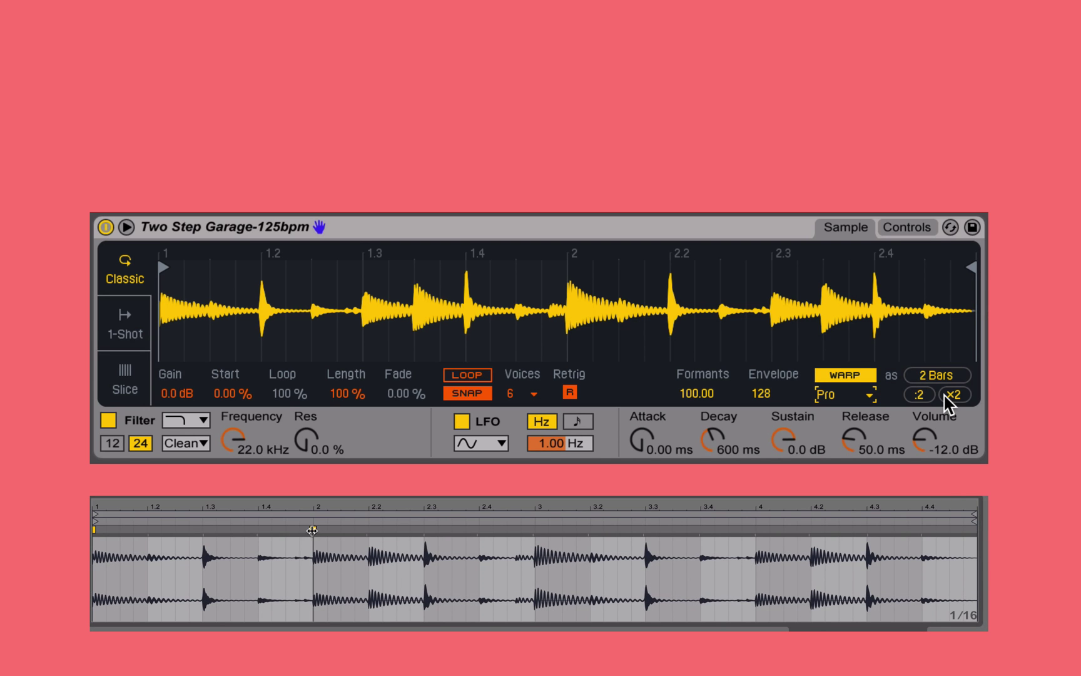
{"action": "mouse_move", "coordinate": [311, 530]}
{"action": "left_mouse_down"}
{"action": "mouse_move", "coordinate": [437, 529]}
{"action": "mouse_move", "coordinate": [369, 521]}
{"action": "left_mouse_up"}
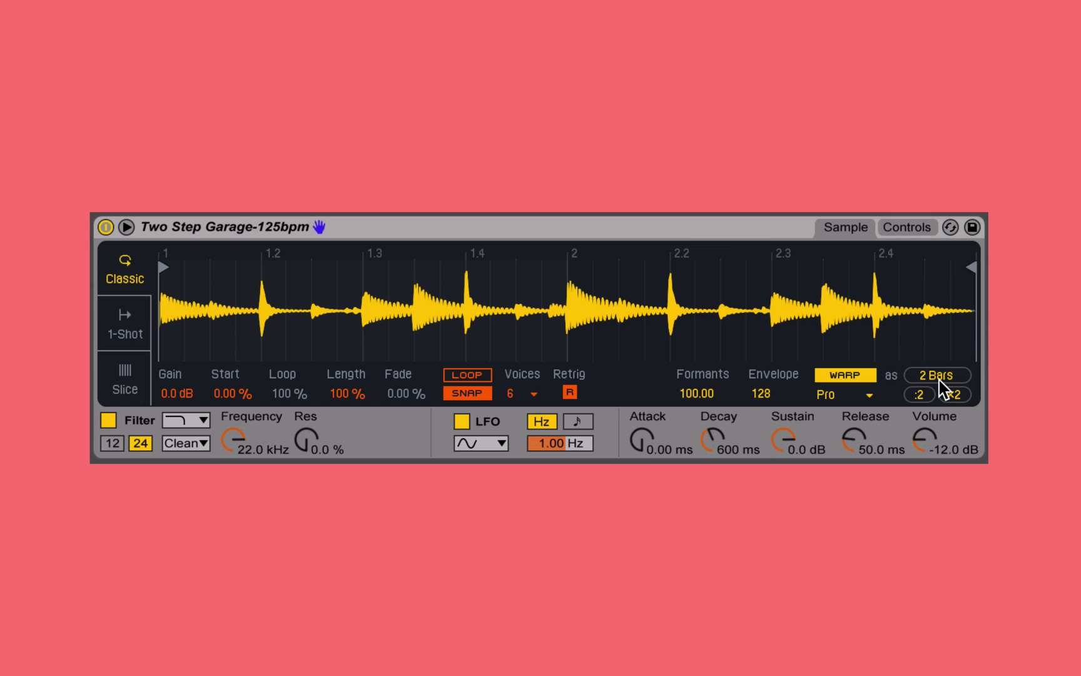
{"action": "left_click", "coordinate": [940, 383]}
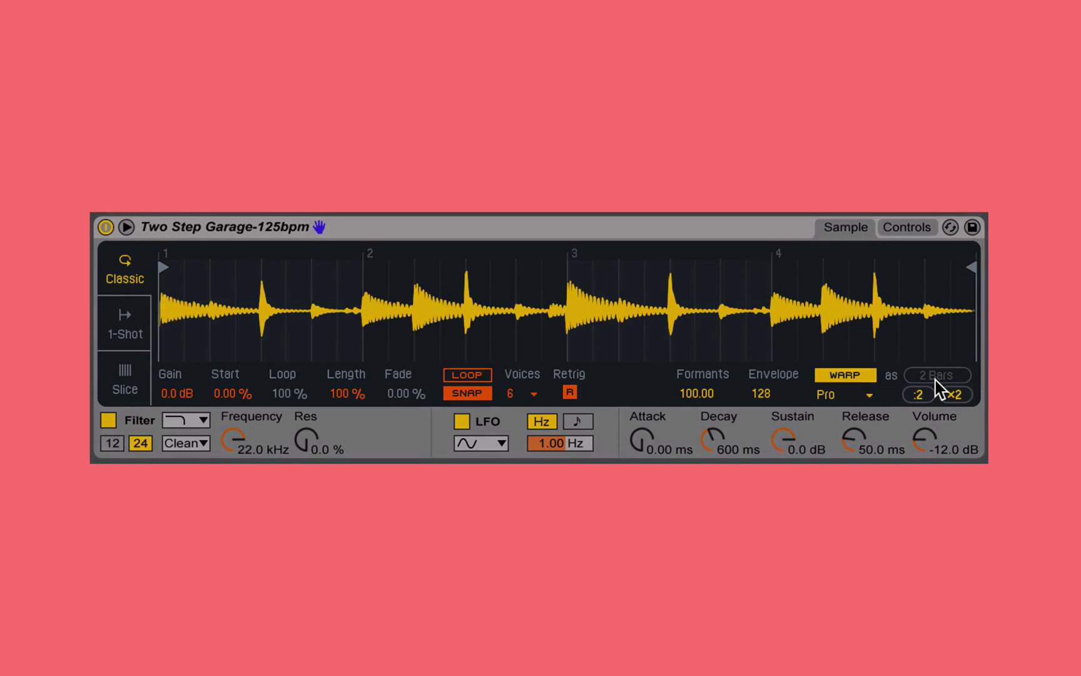
{"action": "left_click", "coordinate": [913, 396]}
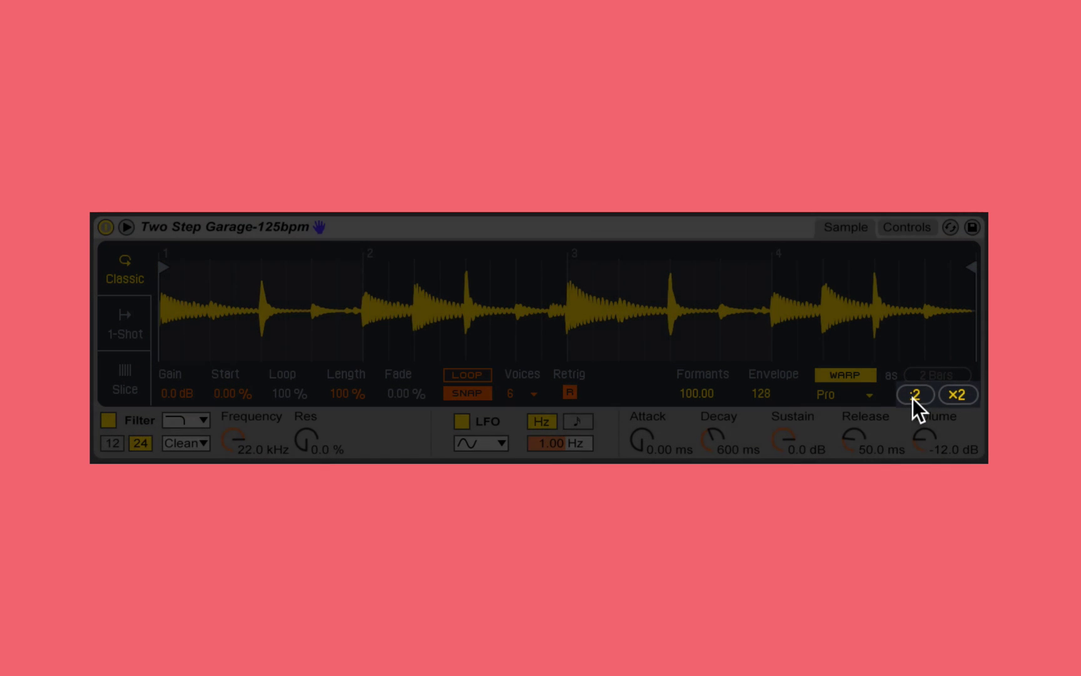
{"action": "left_click", "coordinate": [955, 396]}
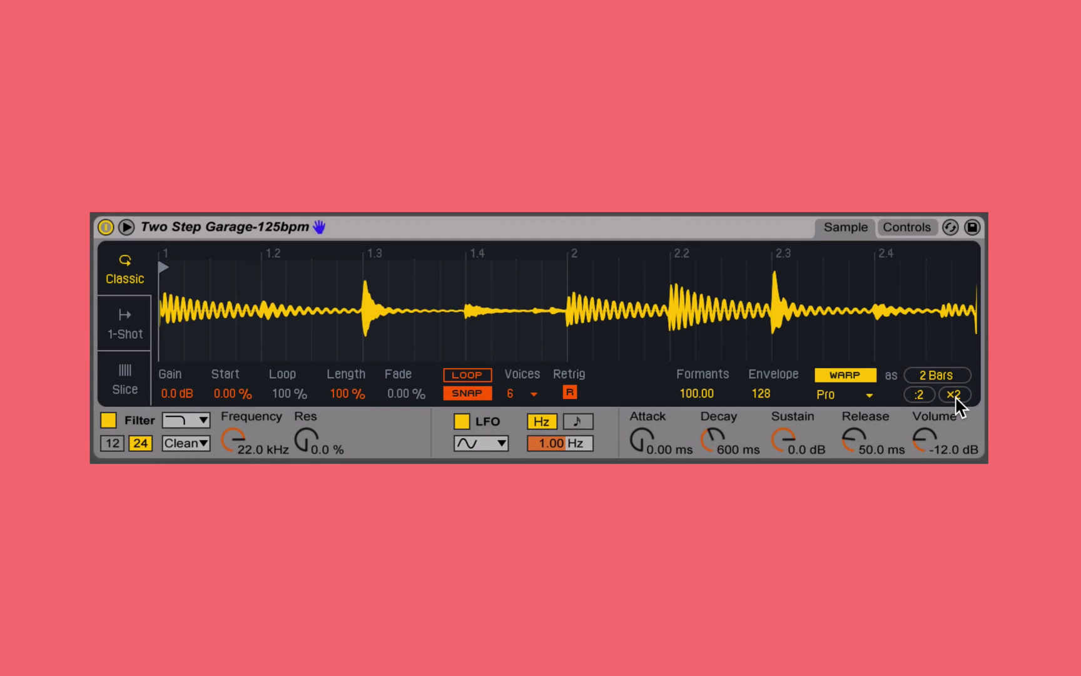
{"action": "left_click", "coordinate": [916, 395]}
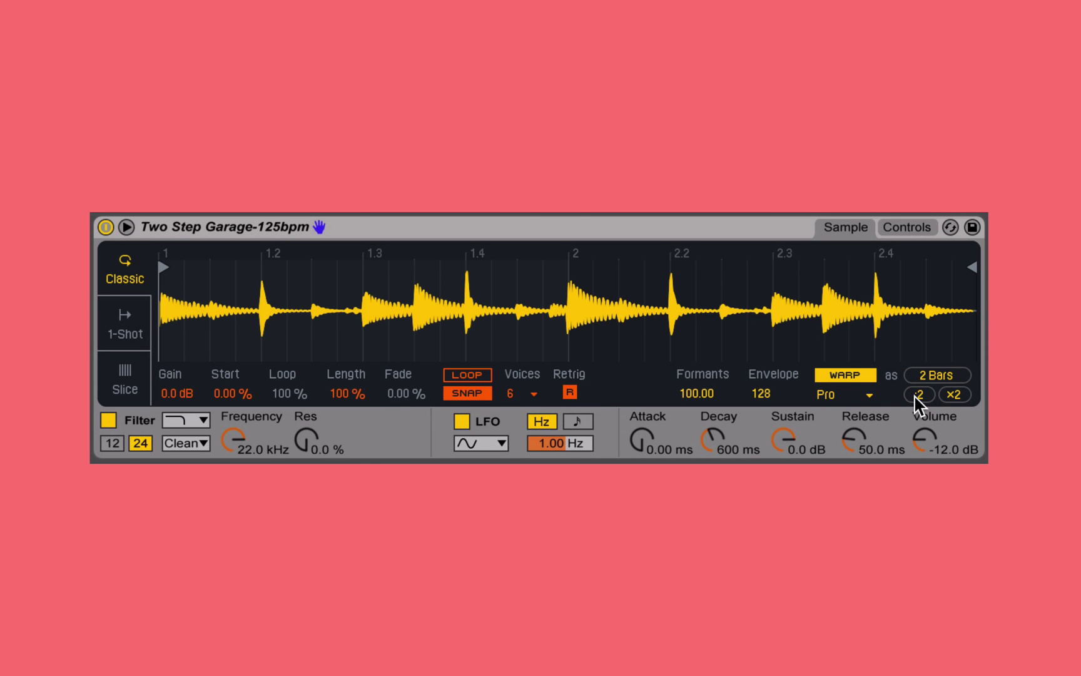